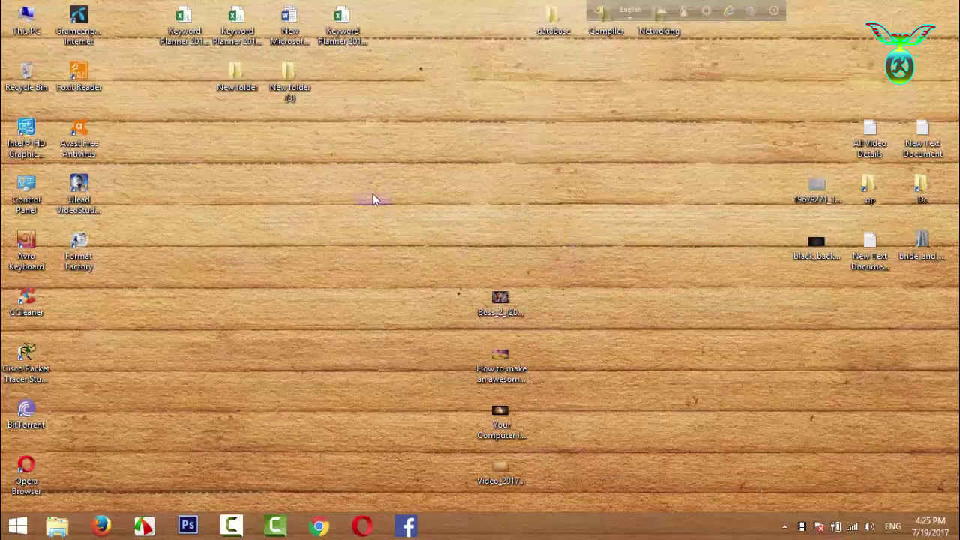
- Open This PC, refresh its contents, and close the separate window of the empty Removable Disk (D:)
double_click(26, 34)
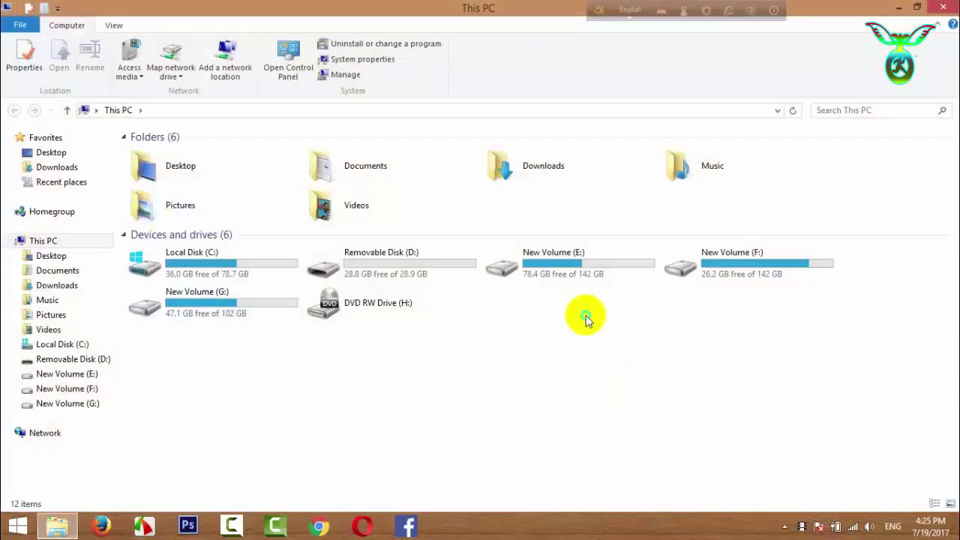
right_click(583, 315)
click(600, 368)
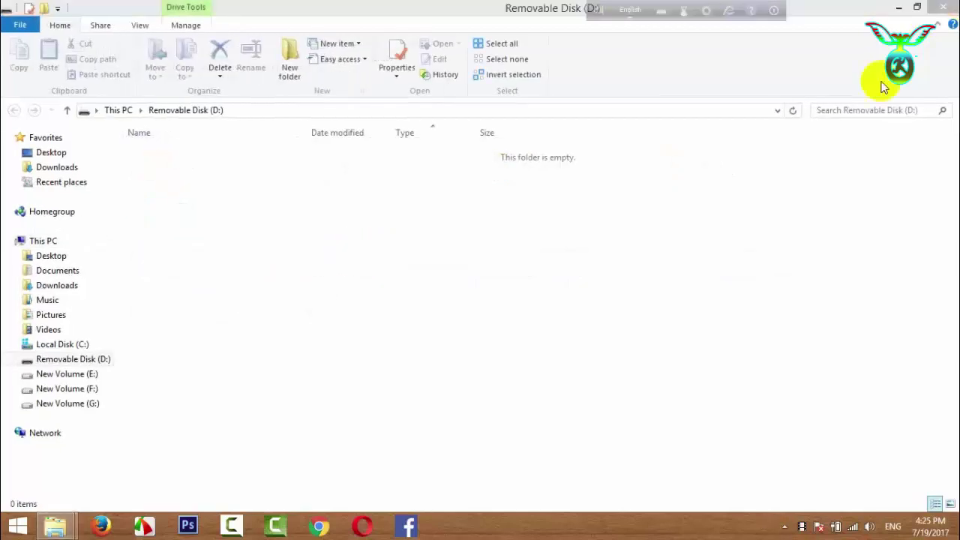
click(943, 7)
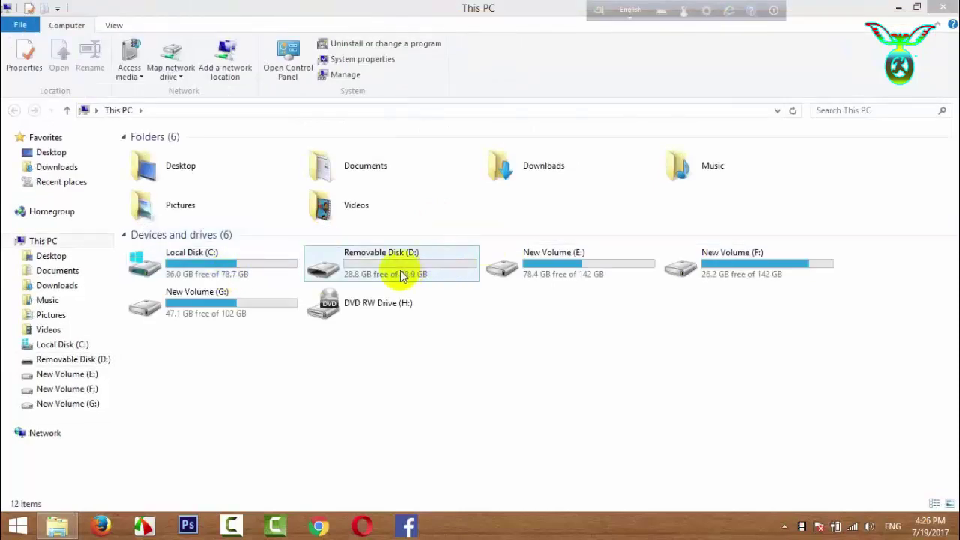
- Open the "windows" folder inside the "important" folder on New Volume (F:)
double_click(752, 253)
click(223, 198)
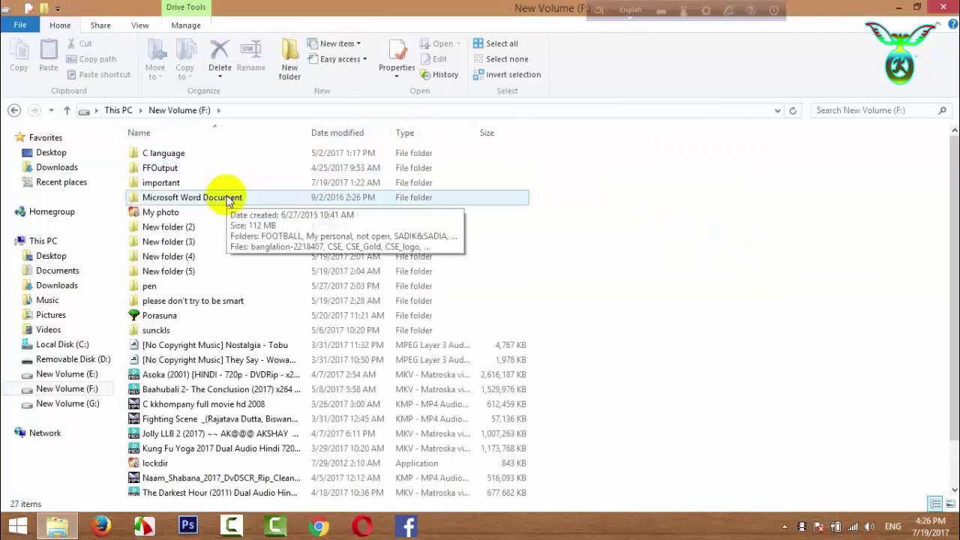
click(231, 169)
double_click(225, 183)
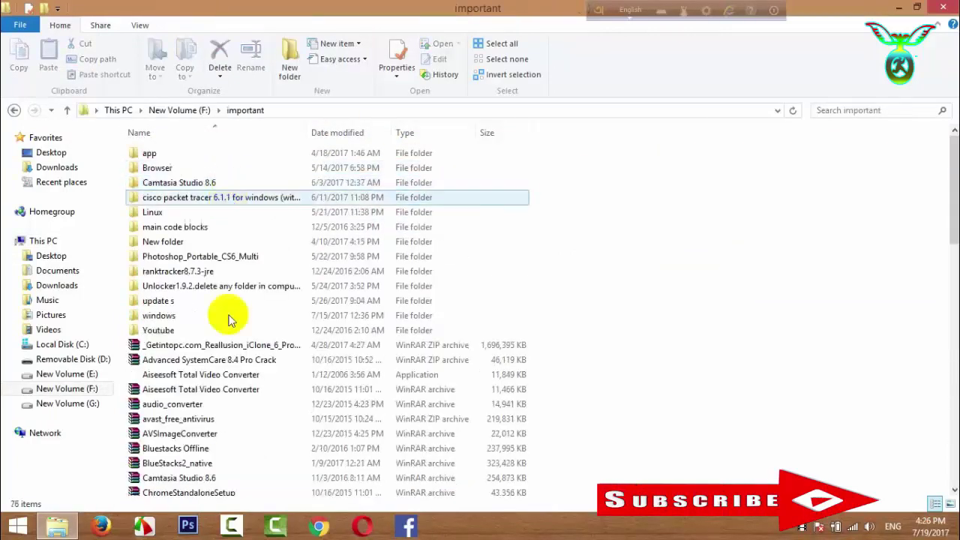
click(225, 255)
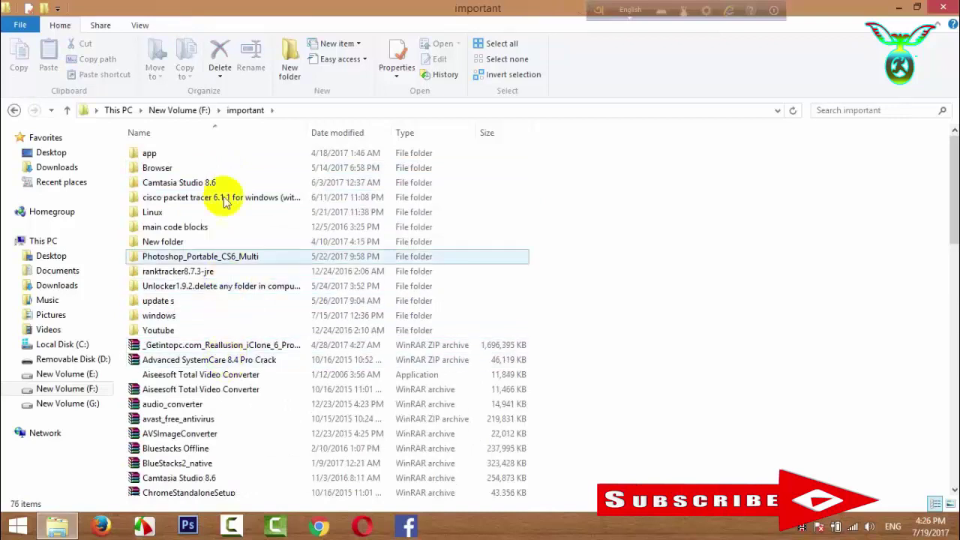
click(182, 320)
double_click(183, 320)
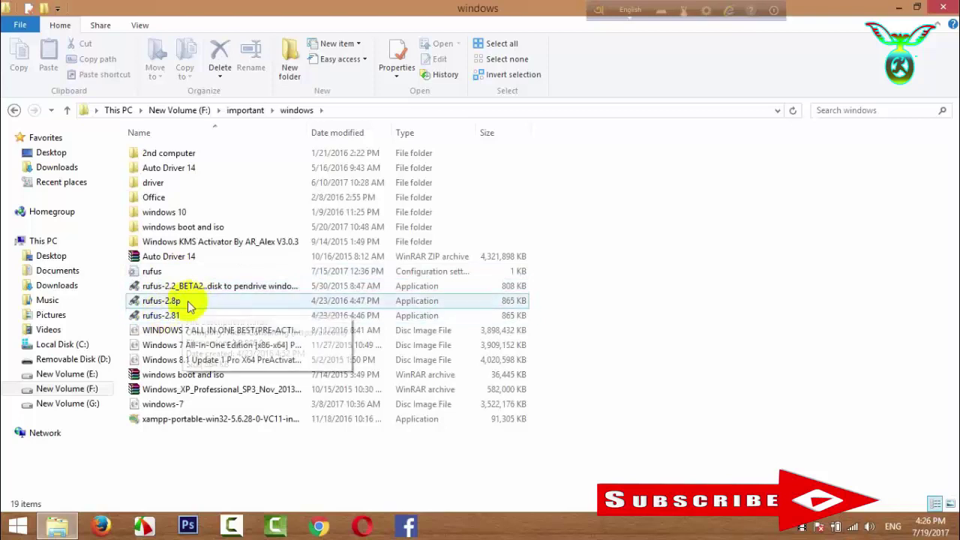
- Launch rufus-2.8p and move its window lower on the screen
click(180, 306)
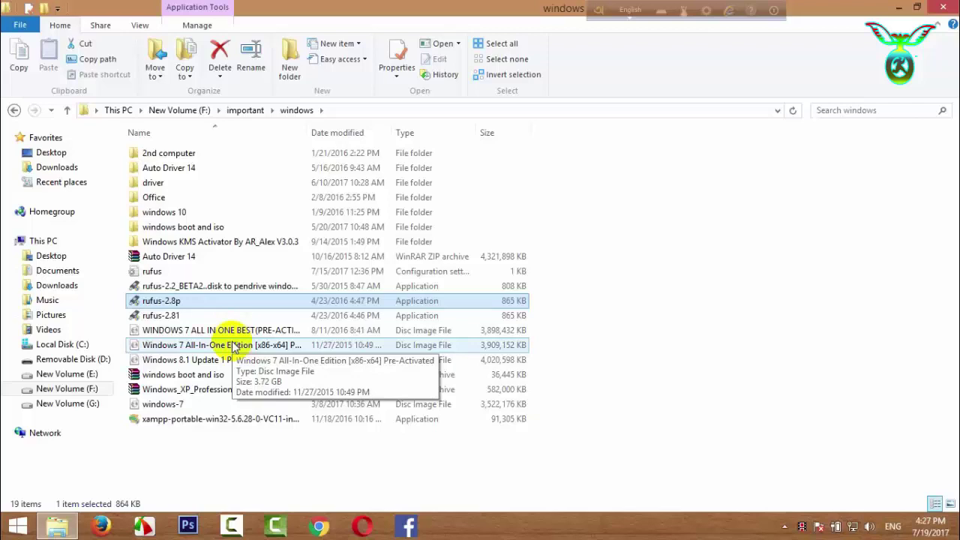
key(Return)
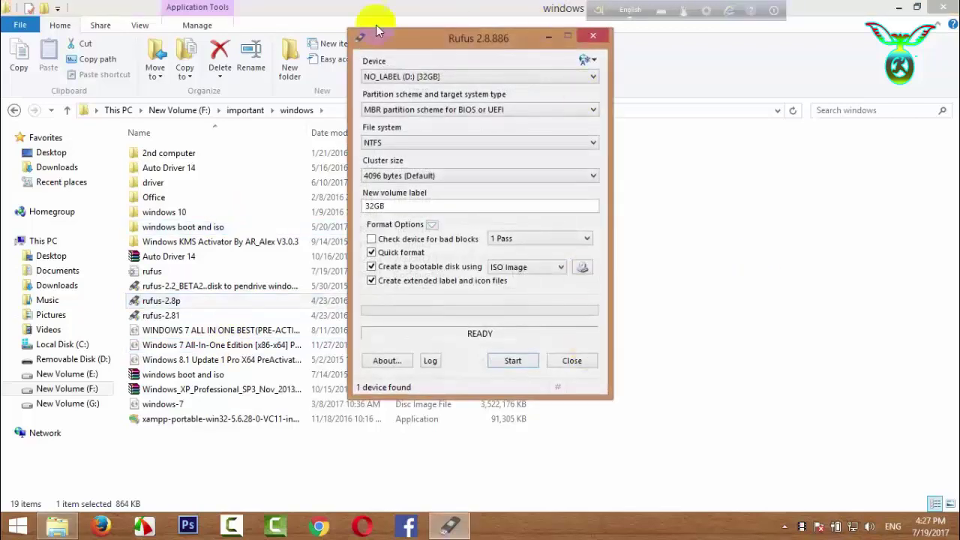
drag(381, 50, 382, 133)
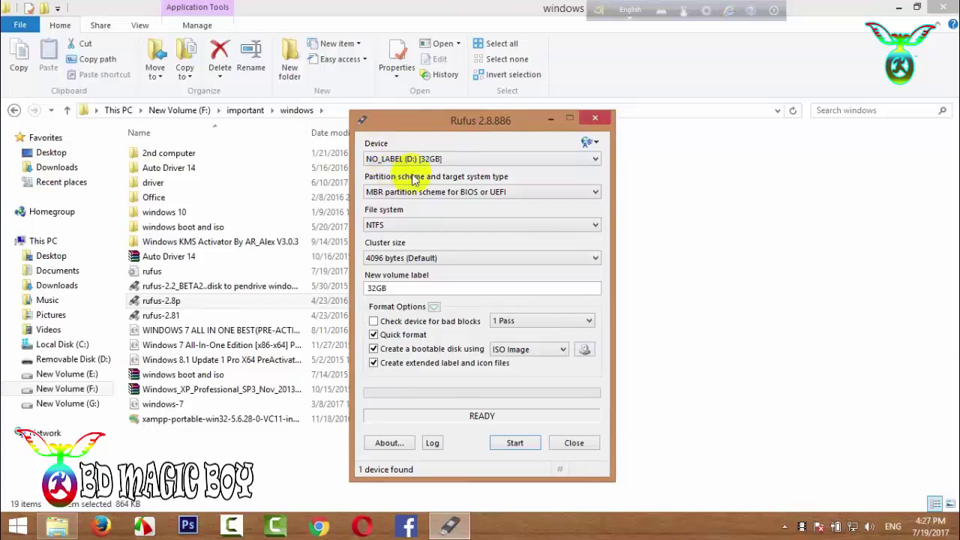
- Choose NO_LABEL (D:) [32GB] as the target device and keep ISO Image as the bootable disk source
click(436, 160)
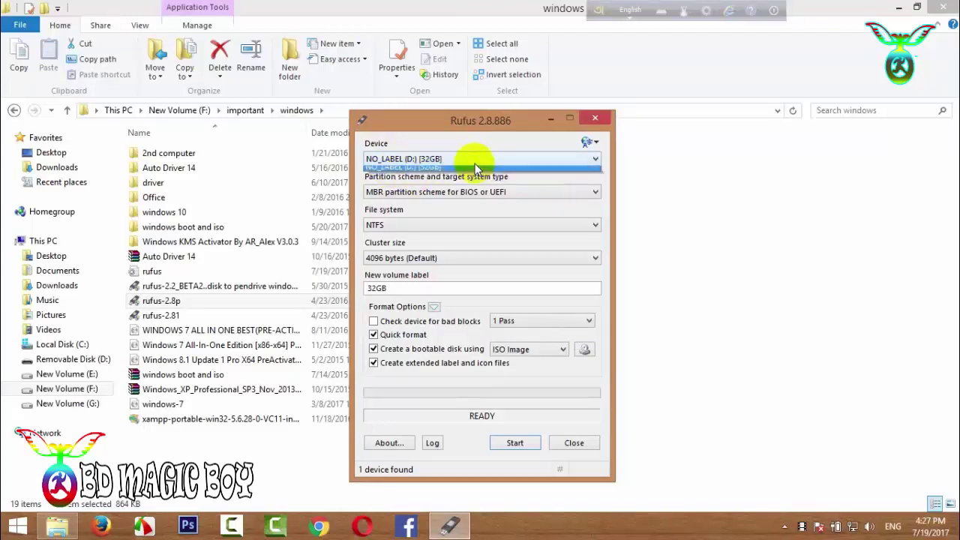
click(454, 159)
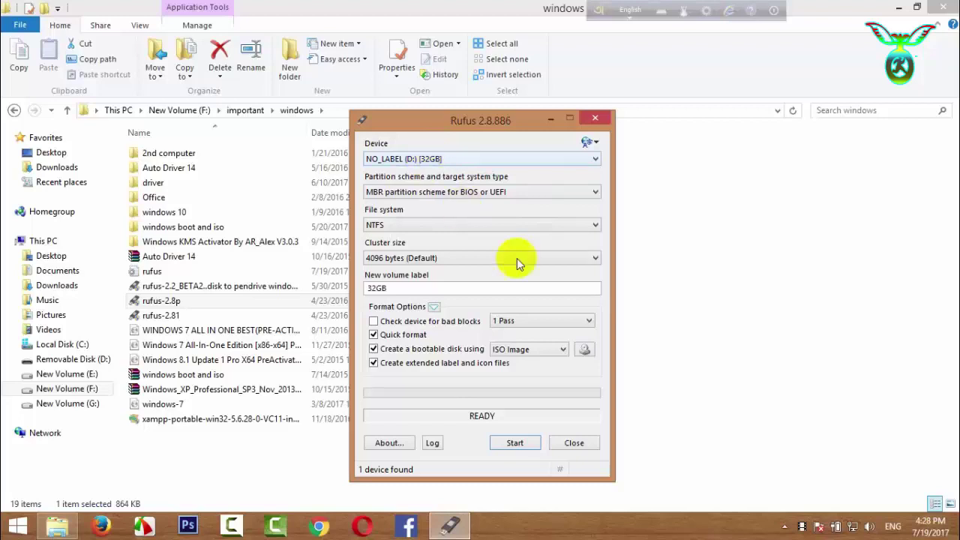
click(562, 350)
click(562, 350)
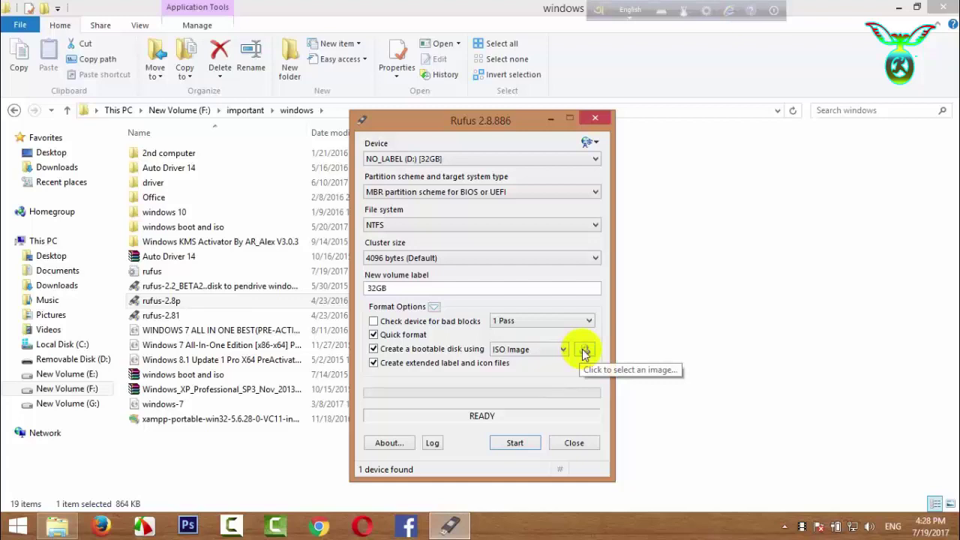
- Load the image "Windows 8.1 Update 1 Pro X64 PreActivated" from the important\windows folder on New Volume (F:) as the boot image
click(584, 351)
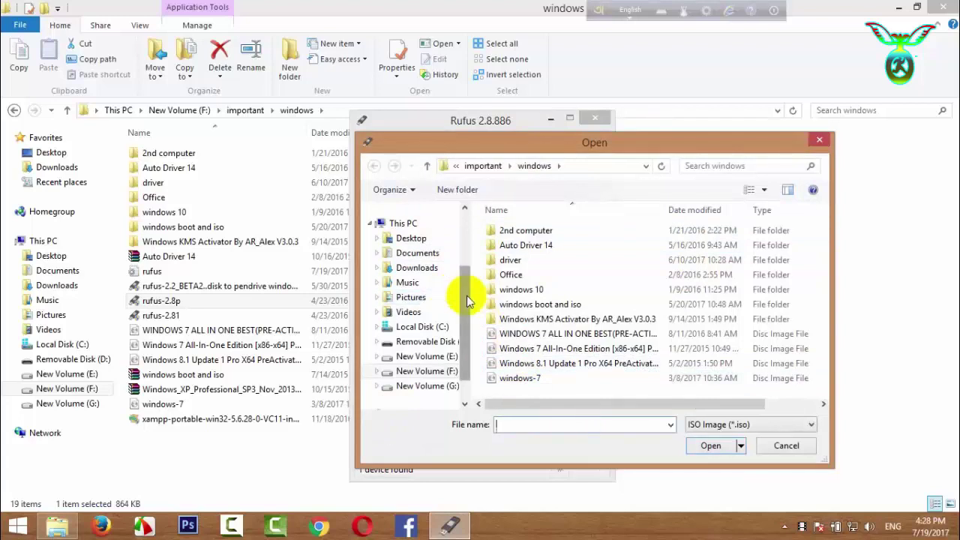
drag(466, 300, 505, 353)
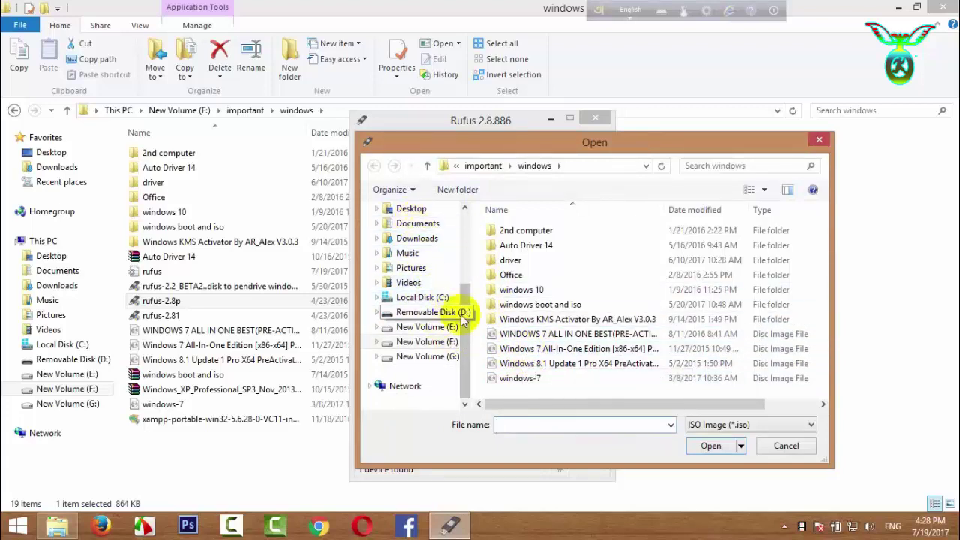
drag(462, 318, 460, 272)
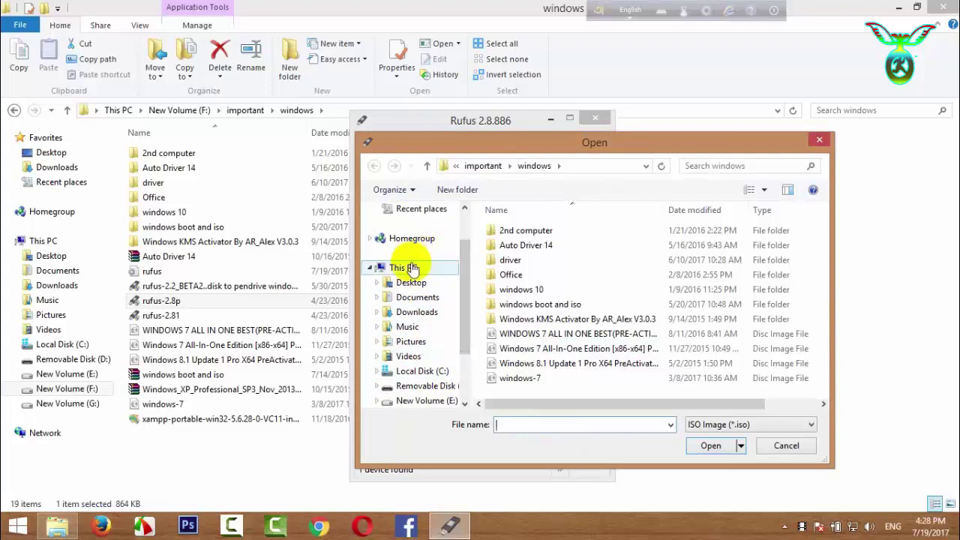
click(412, 269)
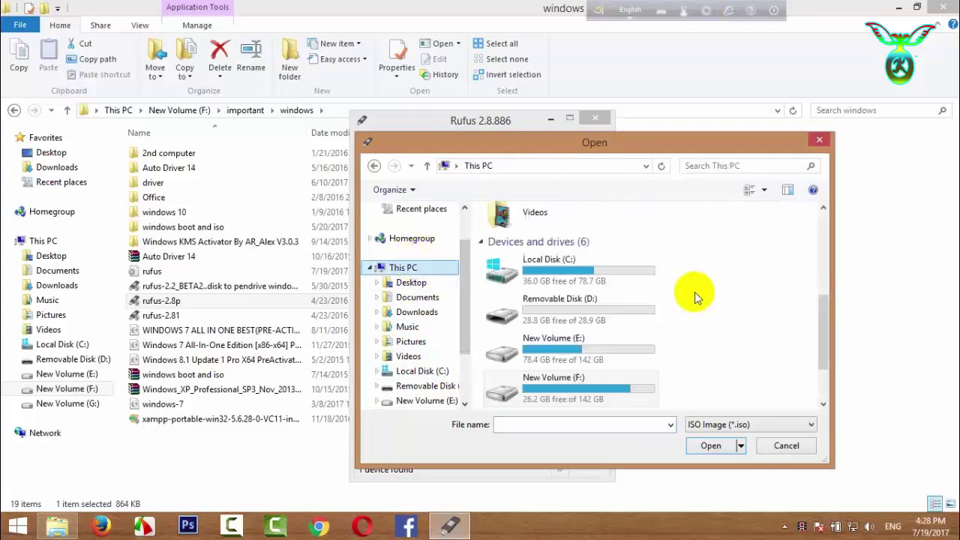
click(572, 363)
scroll(574, 356, down, 1)
double_click(555, 318)
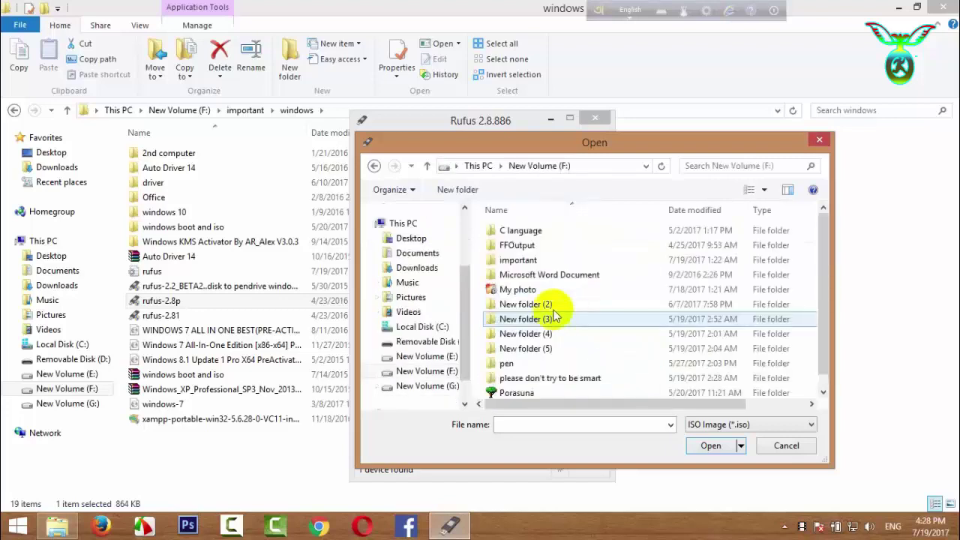
double_click(536, 260)
scroll(551, 311, down, 1)
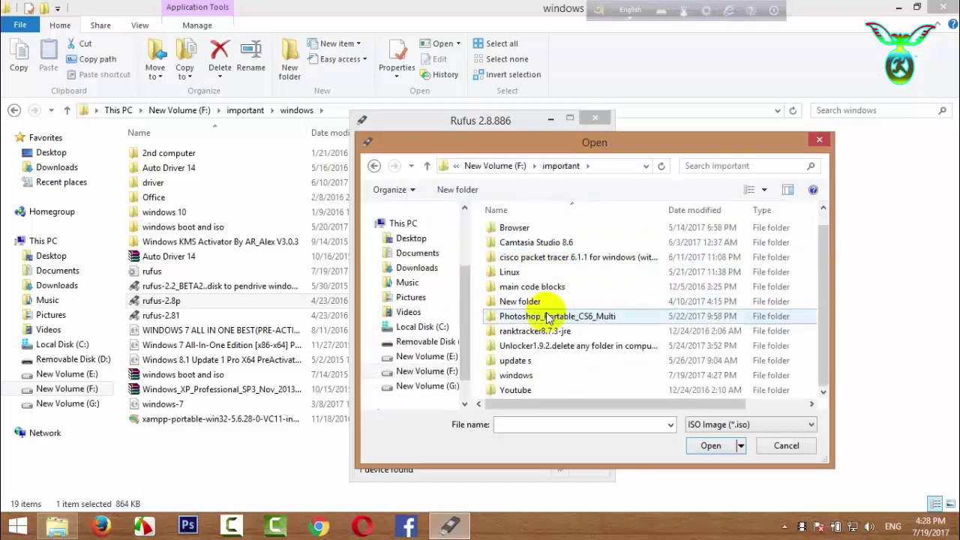
double_click(527, 374)
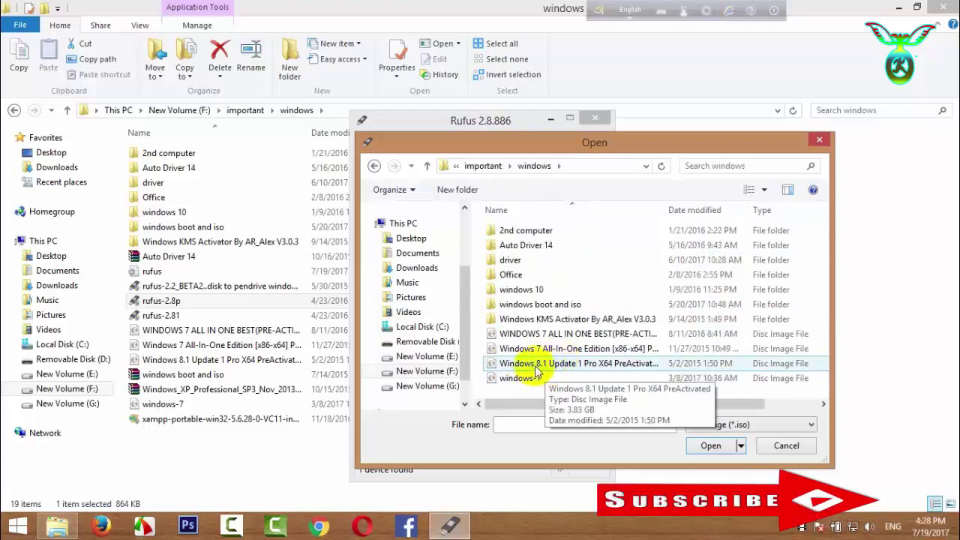
click(537, 366)
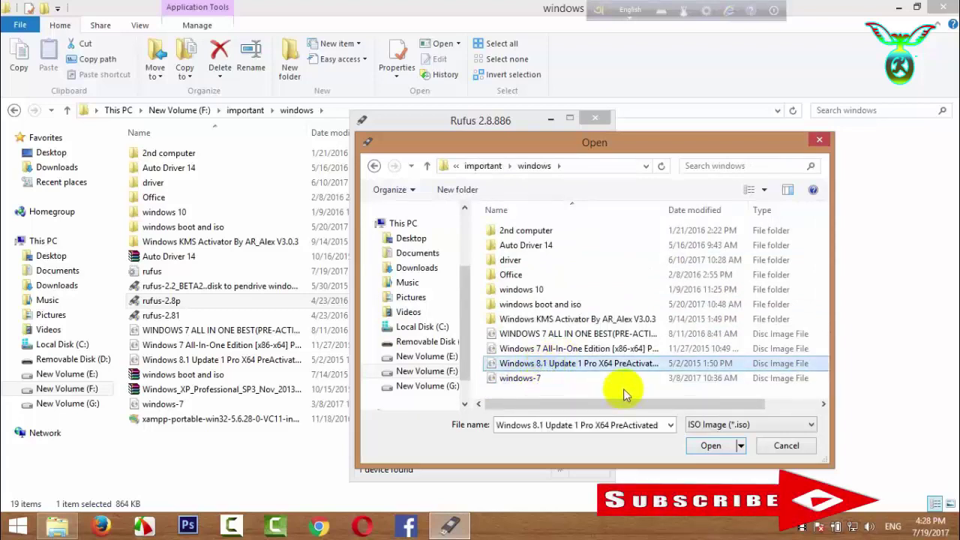
click(706, 450)
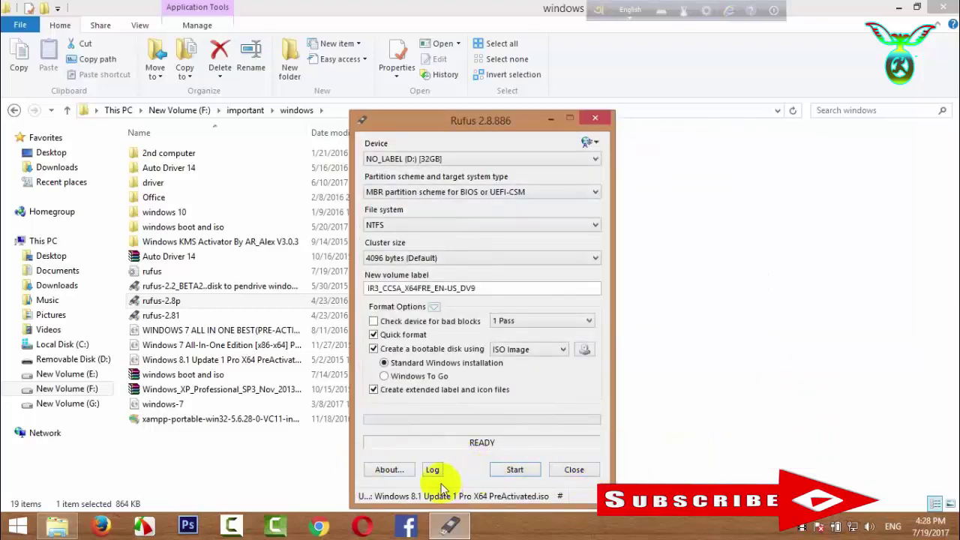
- Start writing the bootable USB drive, accept erasing all its data, and move the Rufus window higher
click(512, 470)
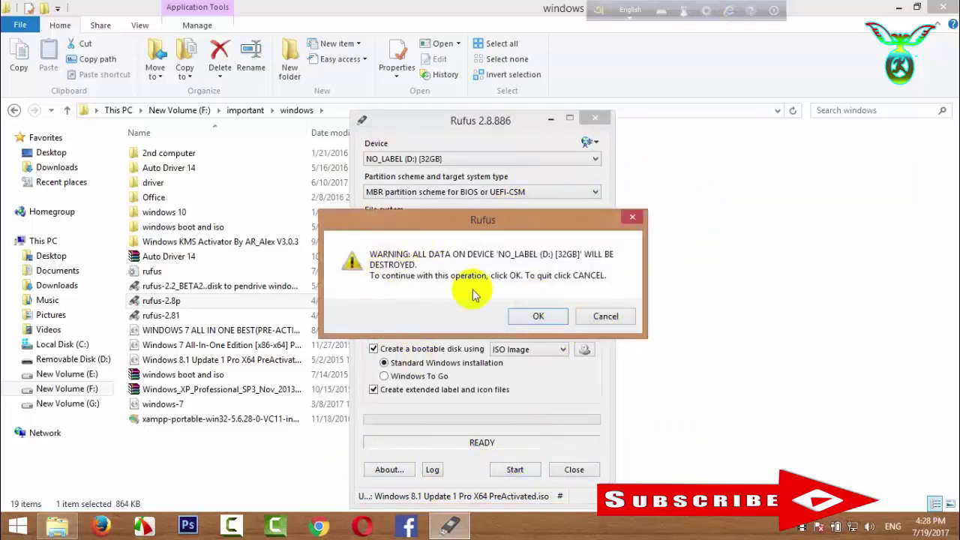
click(533, 317)
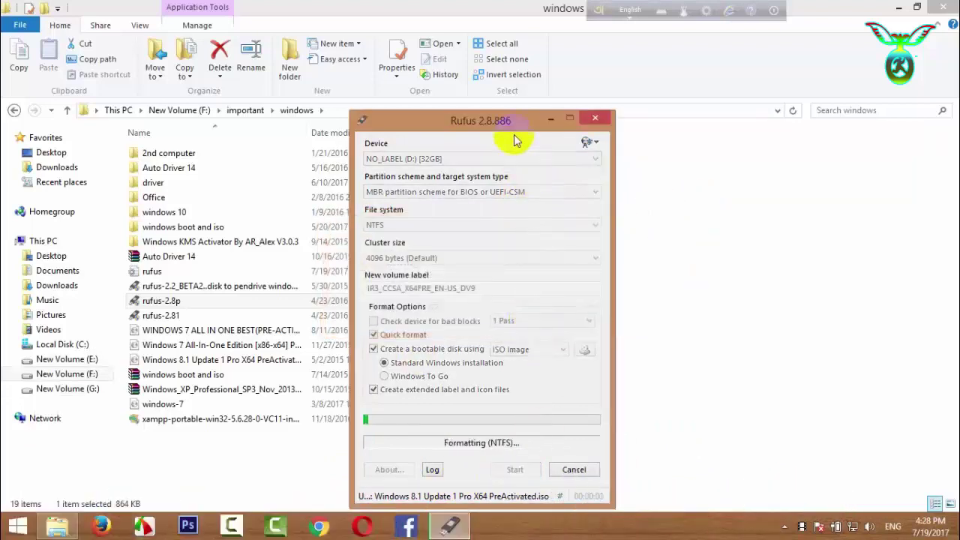
drag(495, 121, 485, 71)
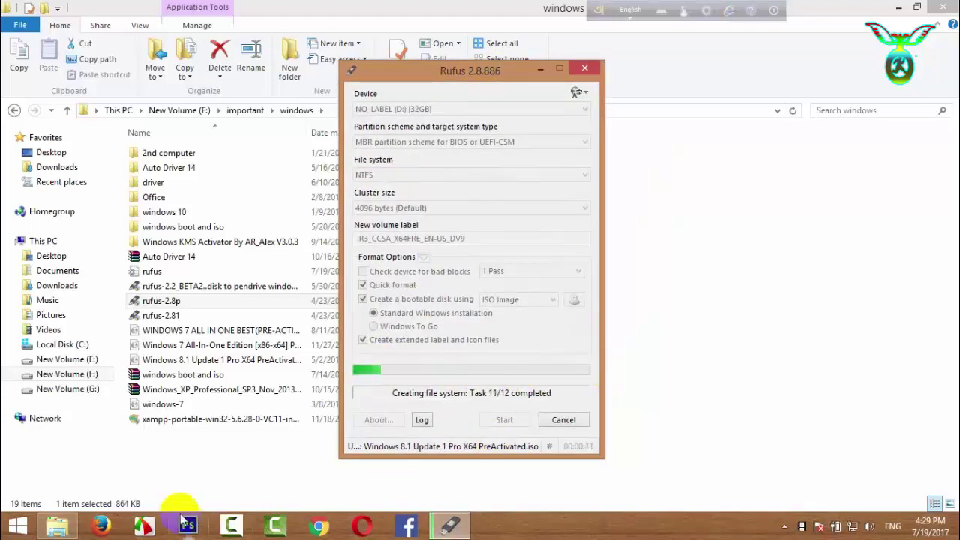
- Inspect the USB drive (D:) in This PC and return to the Rufus writing progress
click(57, 525)
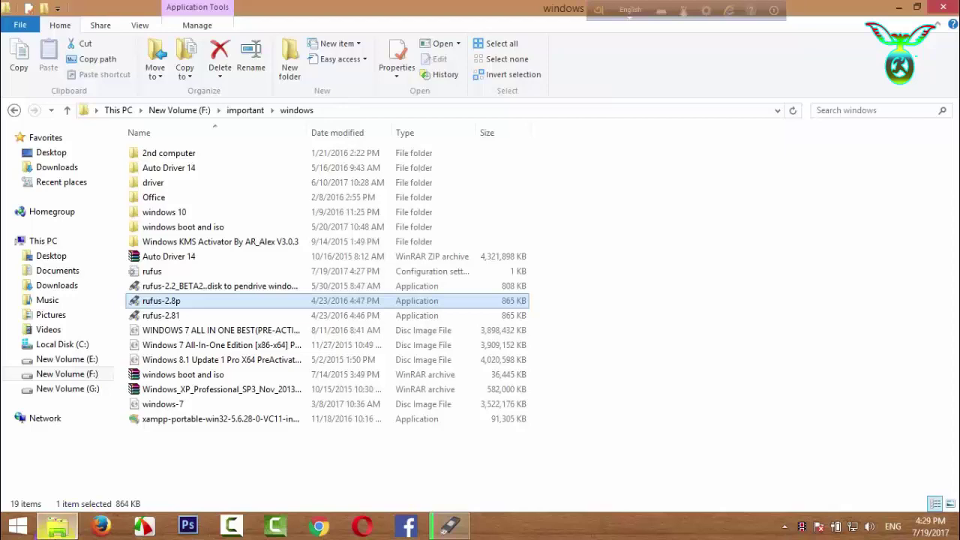
click(43, 241)
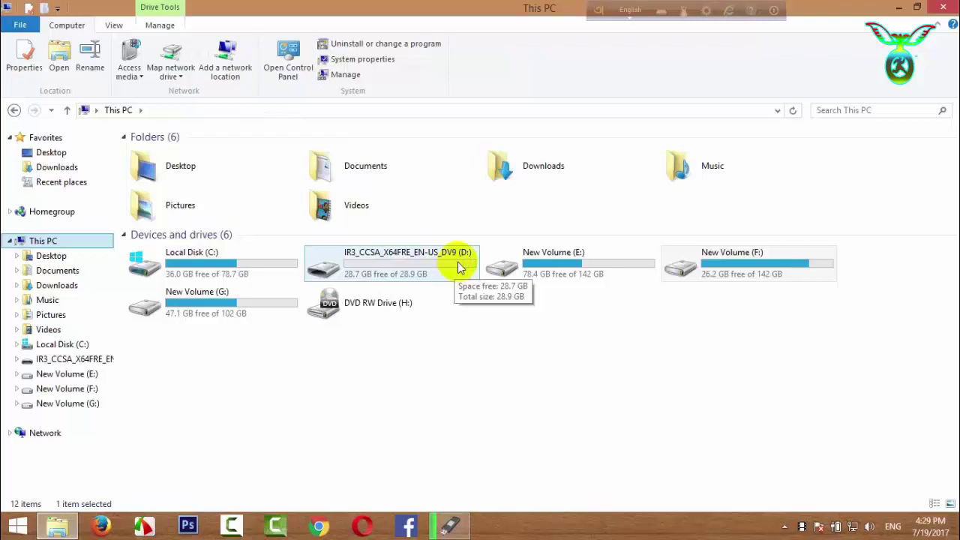
click(448, 526)
click(449, 526)
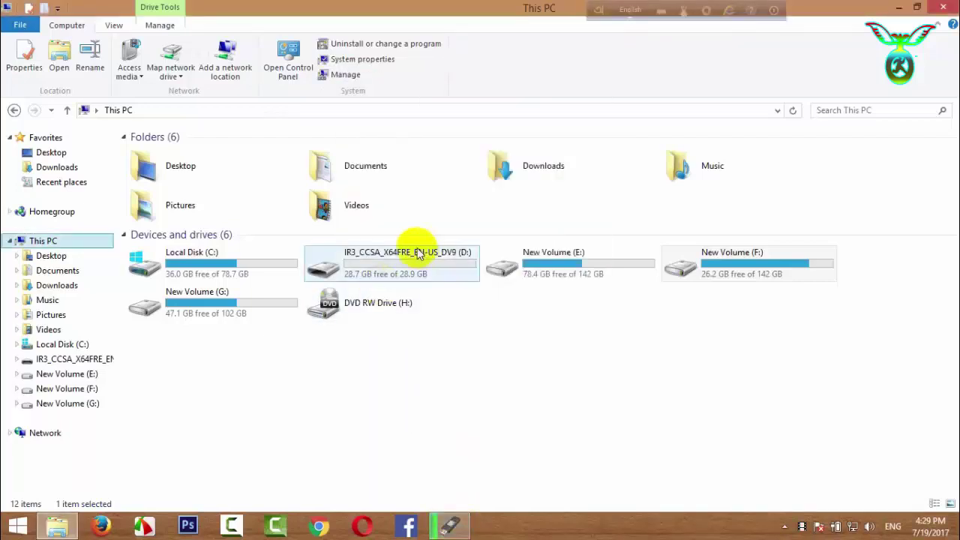
click(449, 525)
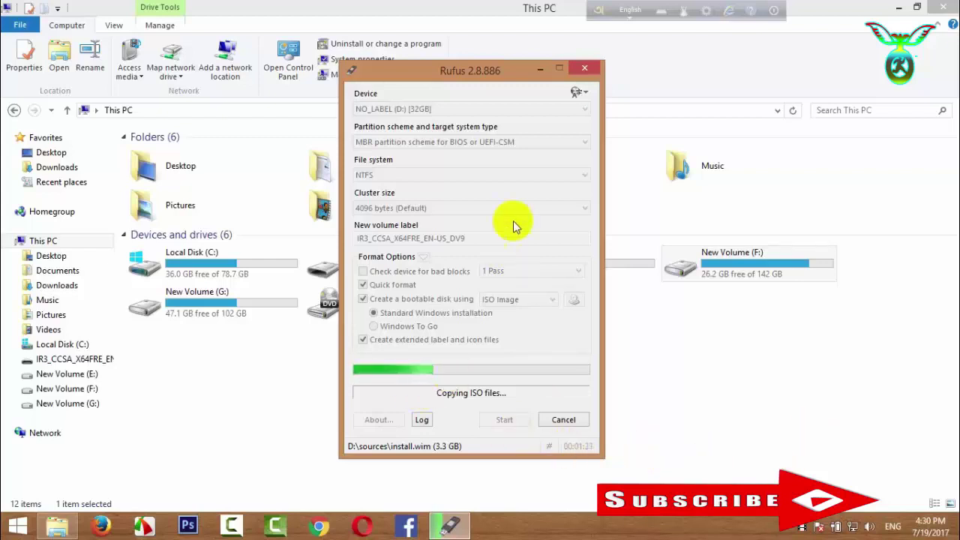
- Minimize Rufus while it keeps copying and close the This PC window
click(540, 68)
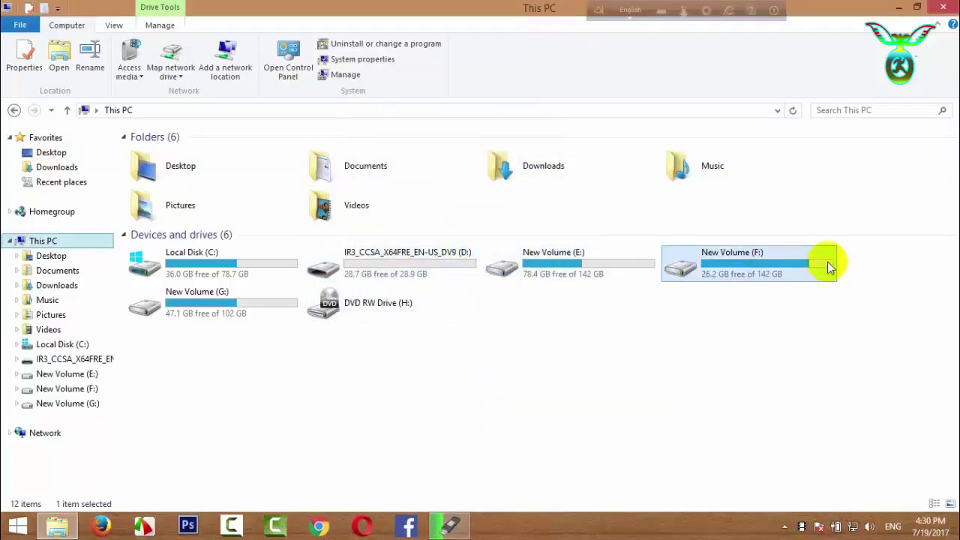
click(956, 6)
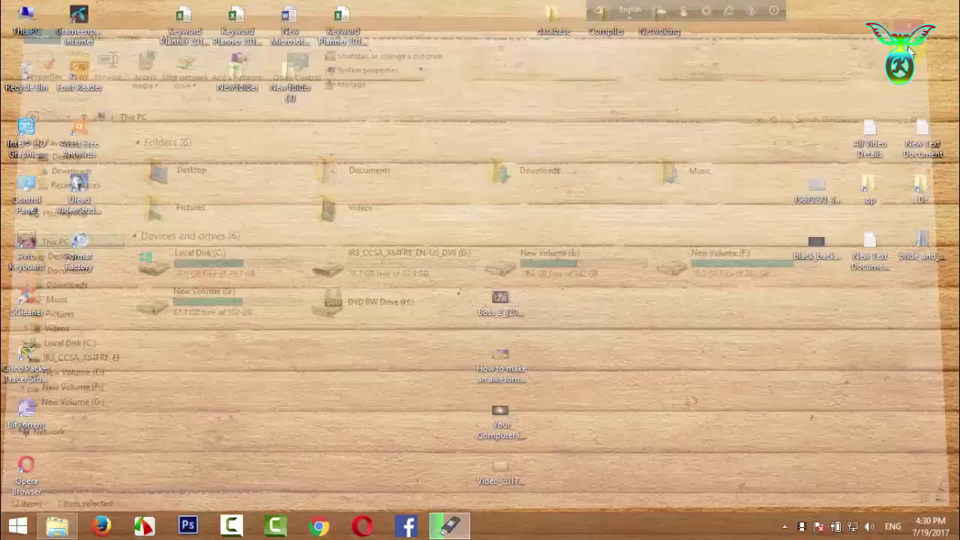
right_click(582, 101)
click(611, 141)
right_click(611, 143)
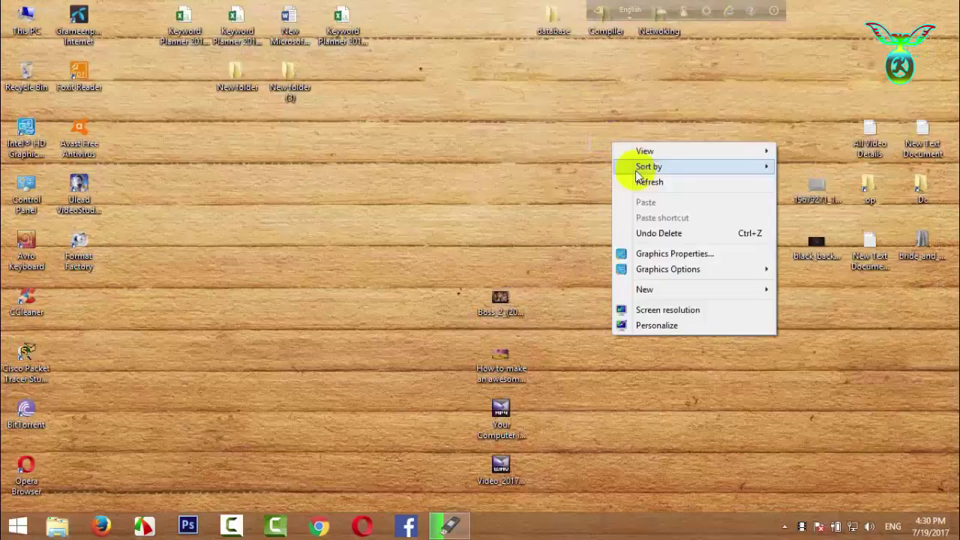
click(637, 183)
right_click(628, 173)
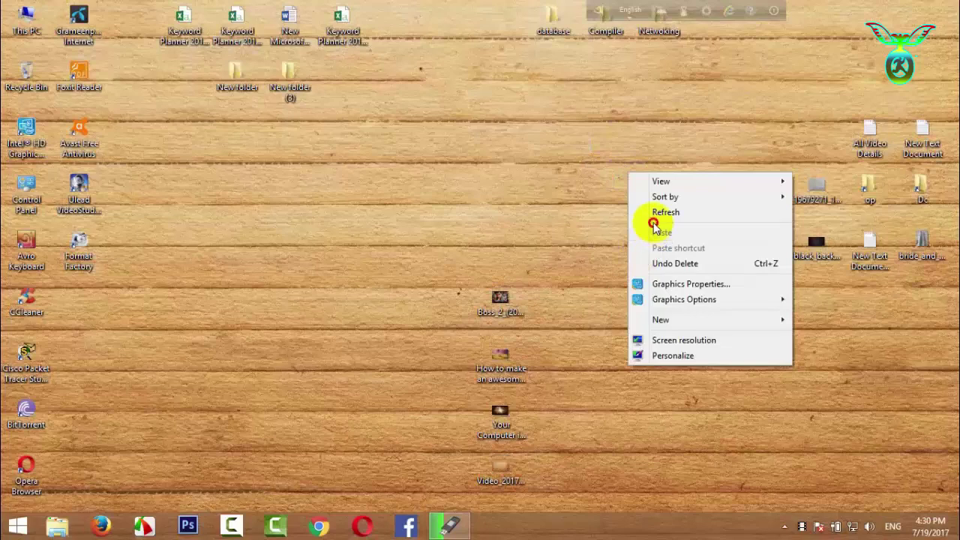
click(654, 214)
right_click(635, 116)
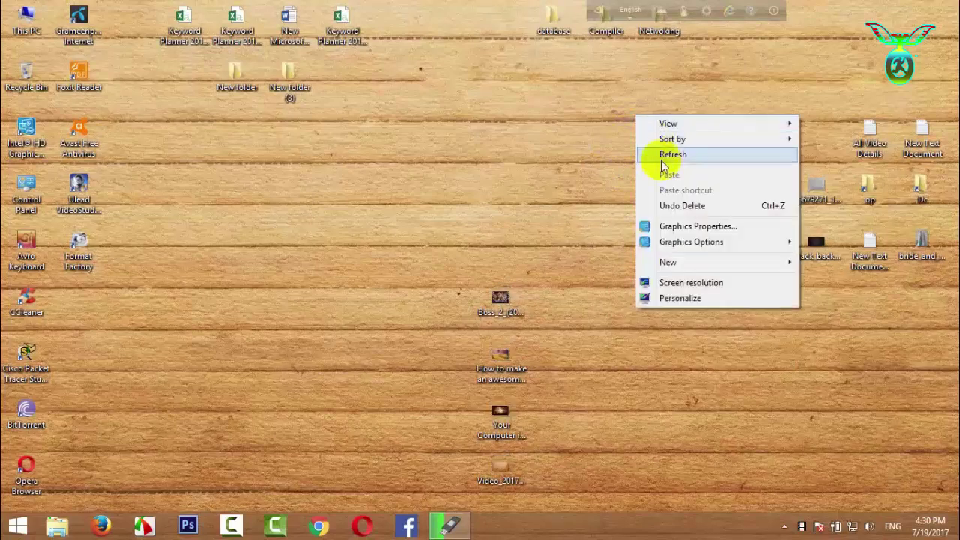
click(653, 154)
right_click(619, 145)
click(642, 183)
right_click(569, 153)
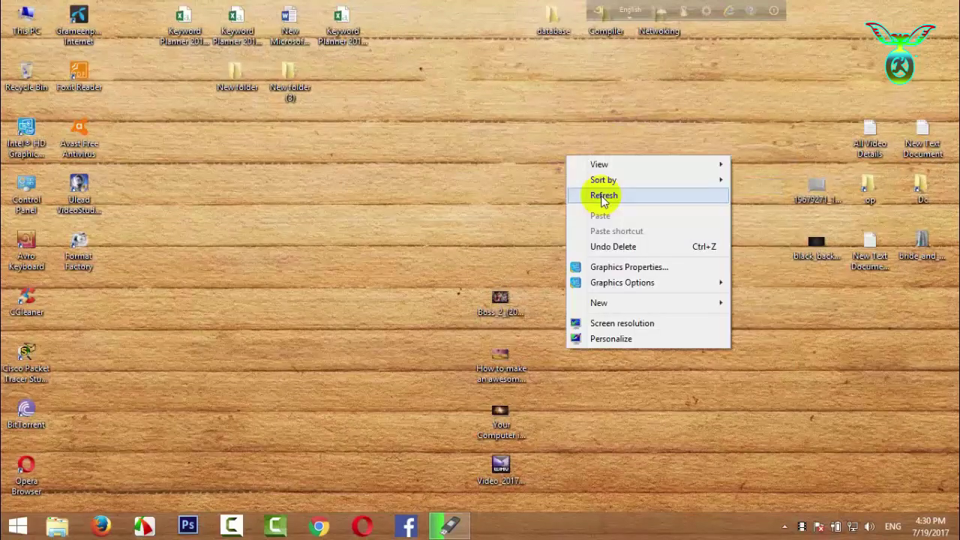
click(596, 192)
right_click(570, 154)
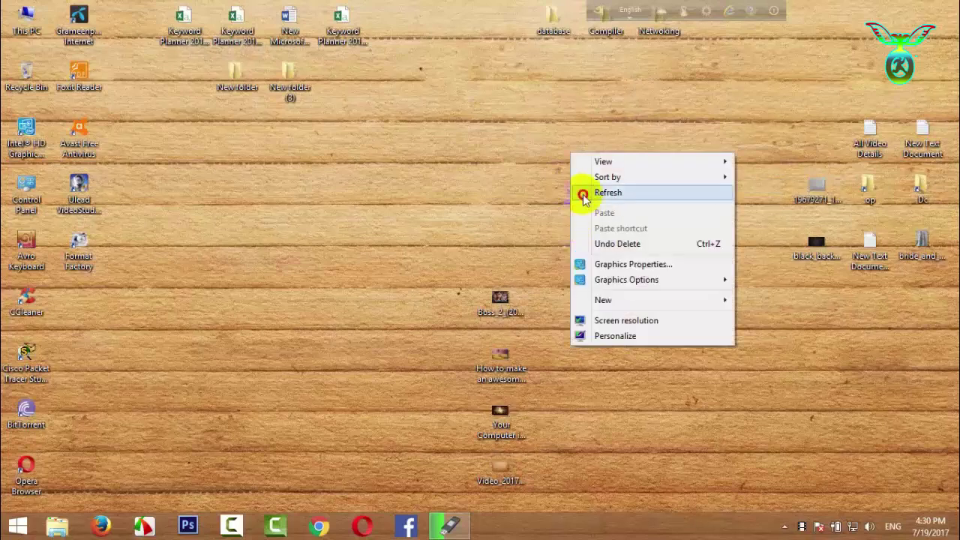
click(583, 192)
right_click(517, 185)
click(557, 225)
right_click(545, 199)
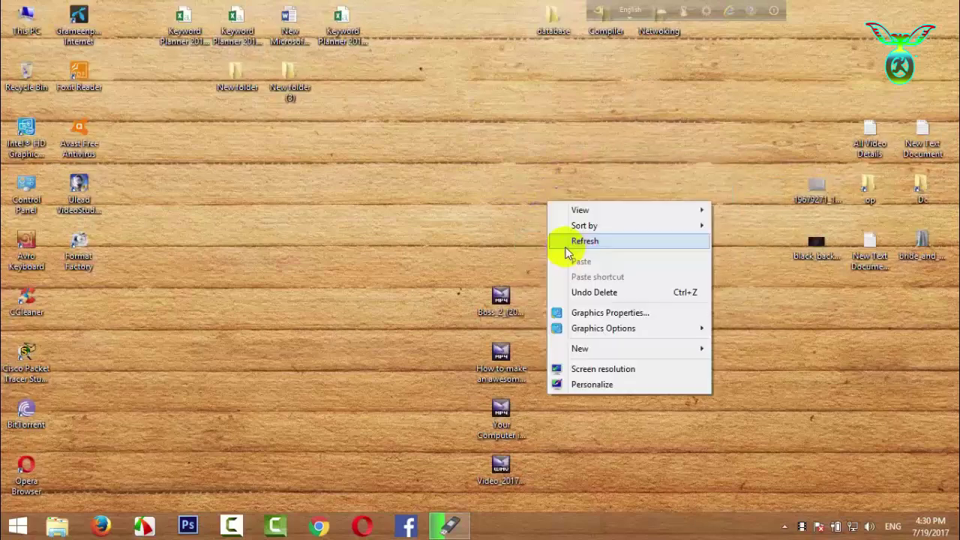
click(566, 242)
right_click(557, 88)
click(590, 128)
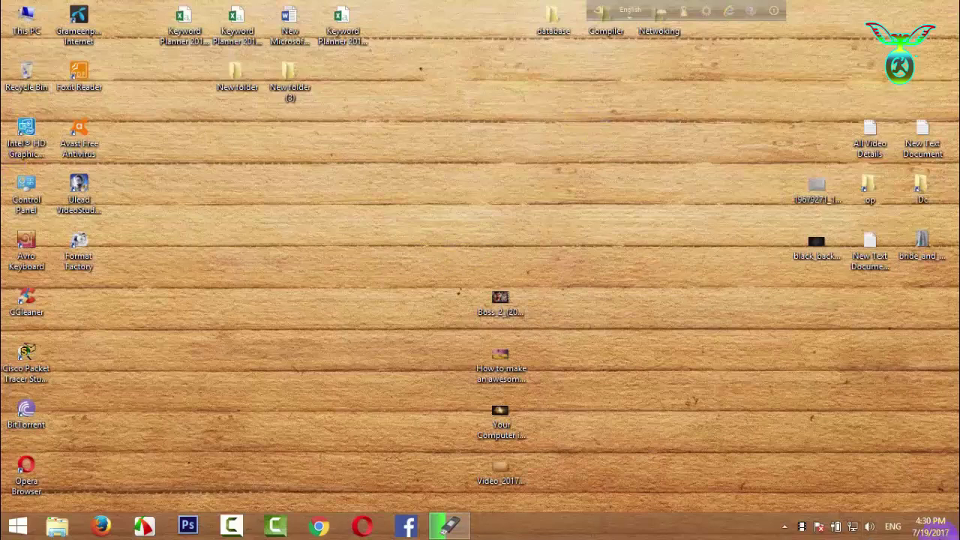
right_click(943, 489)
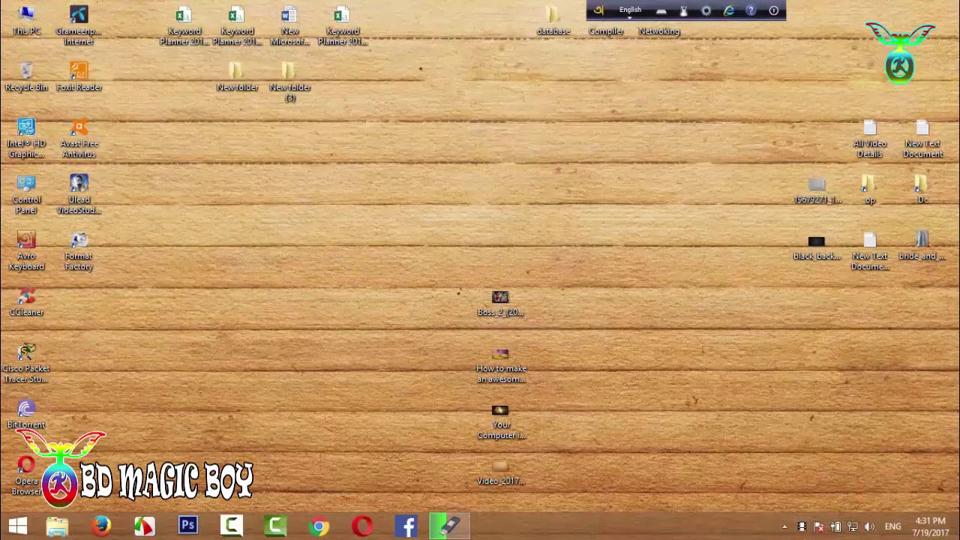
mouse_move(957, 5)
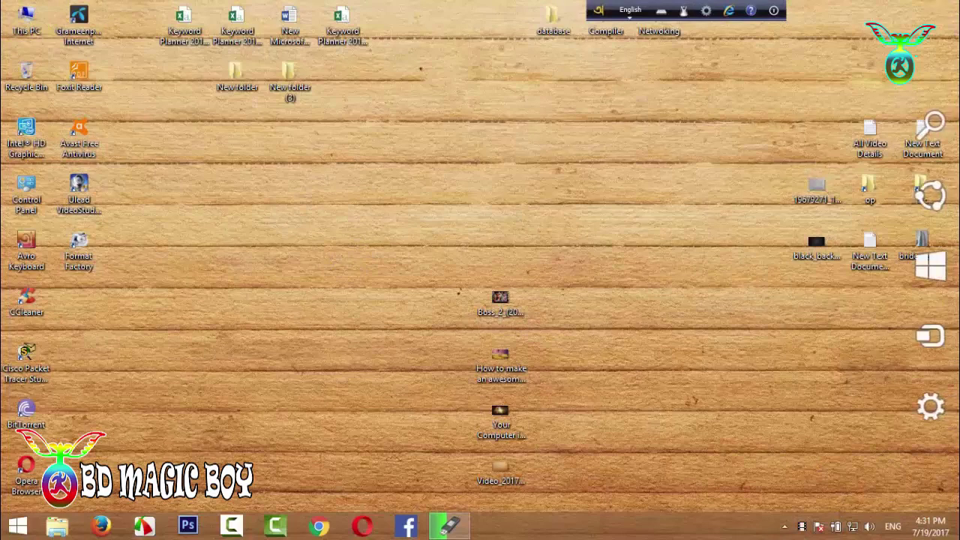
right_click(131, 151)
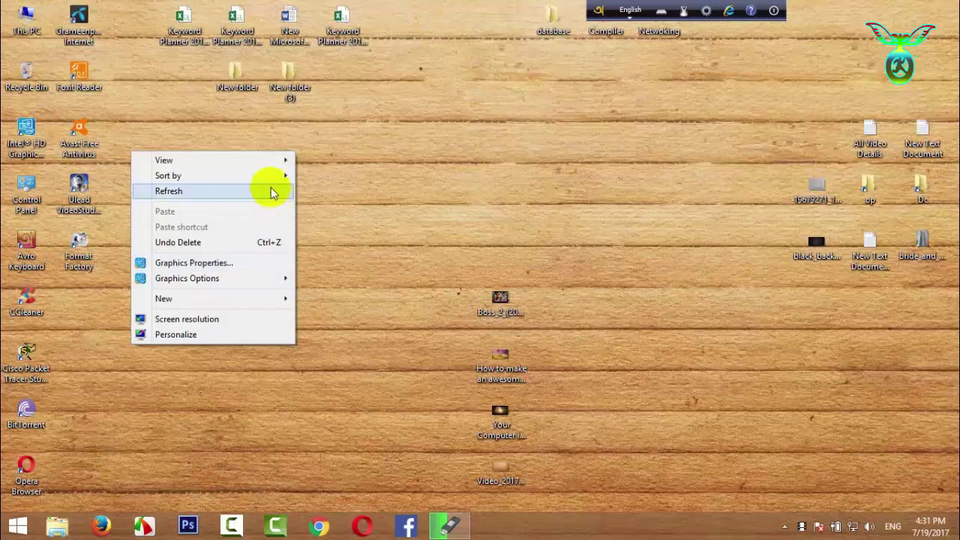
click(272, 191)
right_click(255, 173)
click(278, 214)
right_click(243, 195)
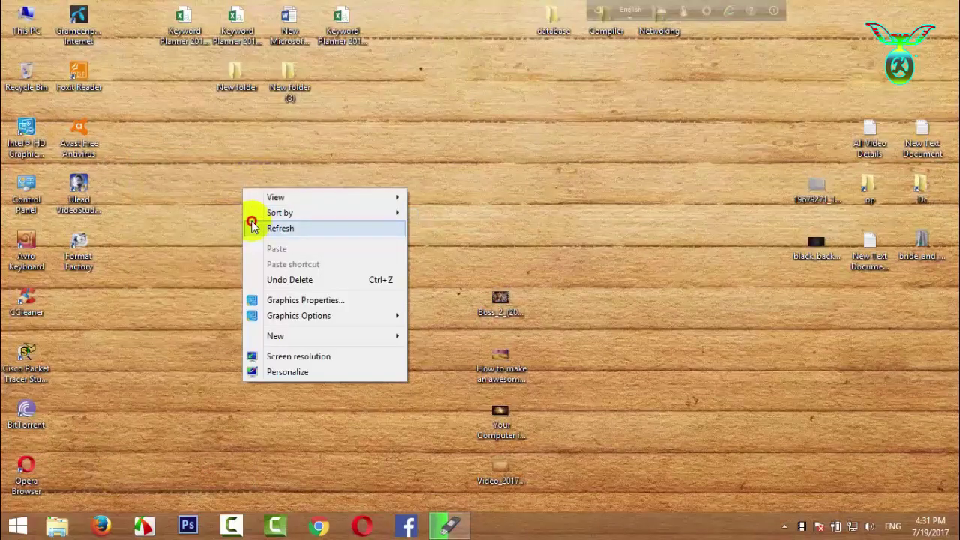
click(251, 219)
right_click(259, 209)
click(281, 253)
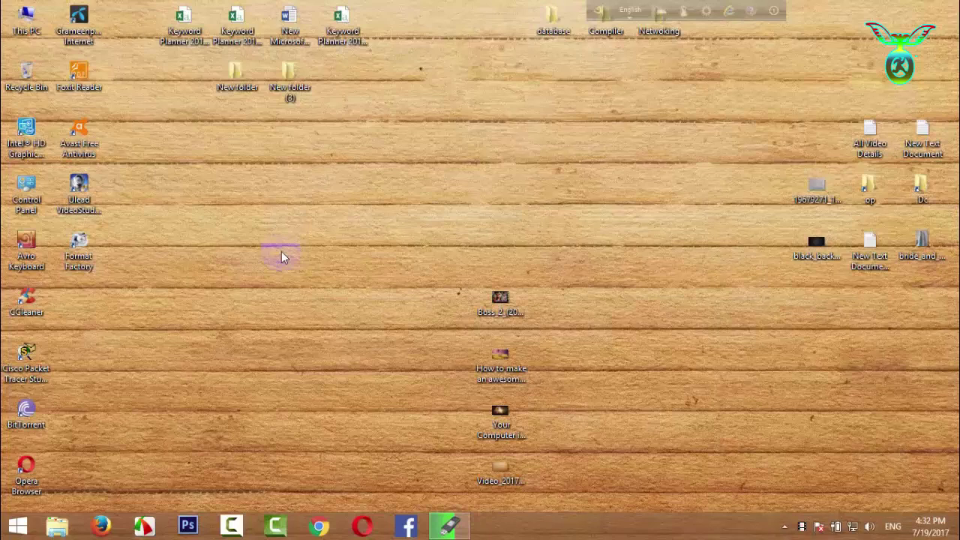
- Restore the minimized Rufus window and check the progress of the ISO copying
click(448, 525)
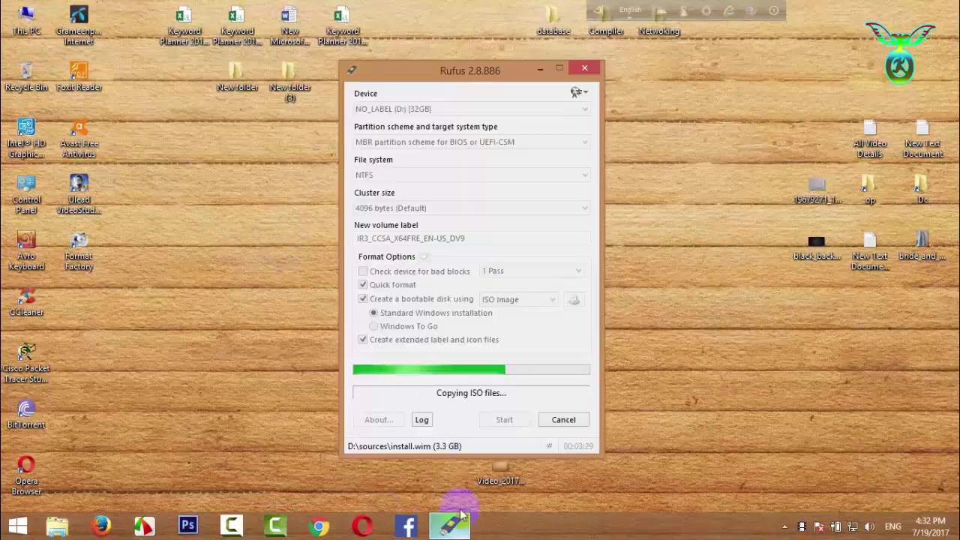
right_click(709, 133)
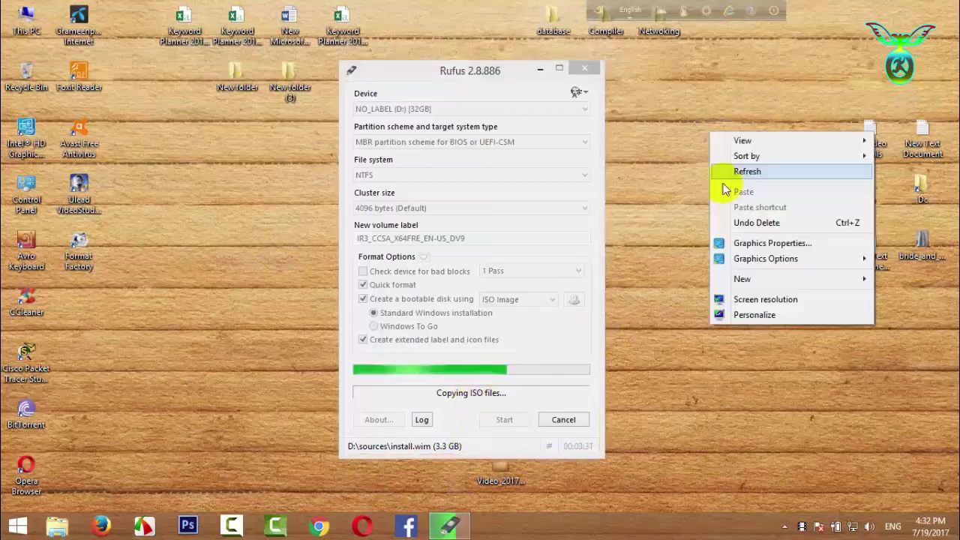
click(746, 172)
right_click(683, 155)
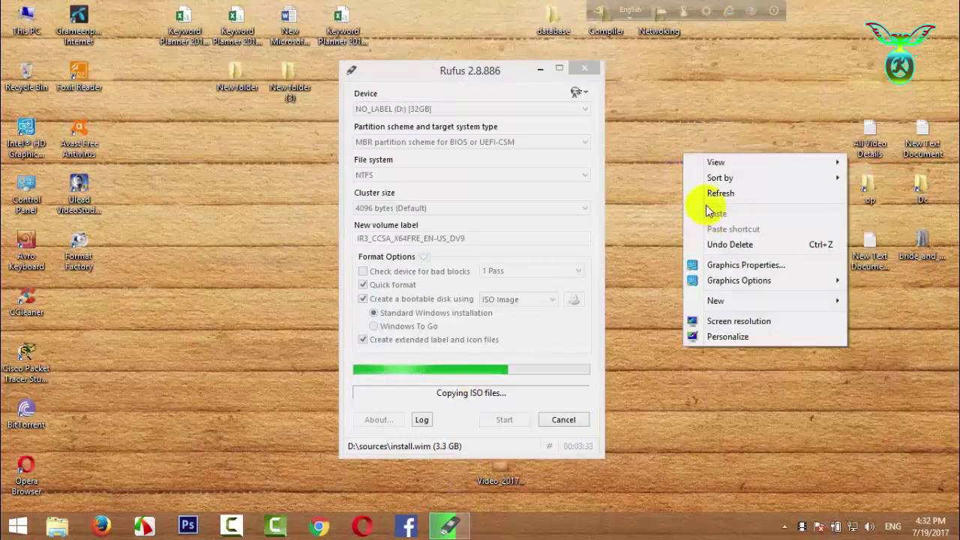
click(708, 194)
drag(477, 75, 449, 75)
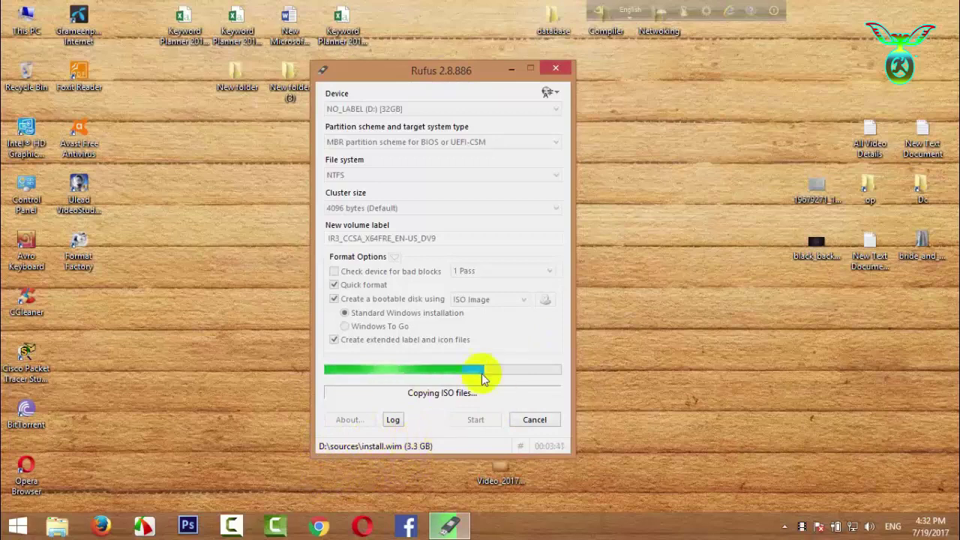
right_click(595, 165)
click(632, 205)
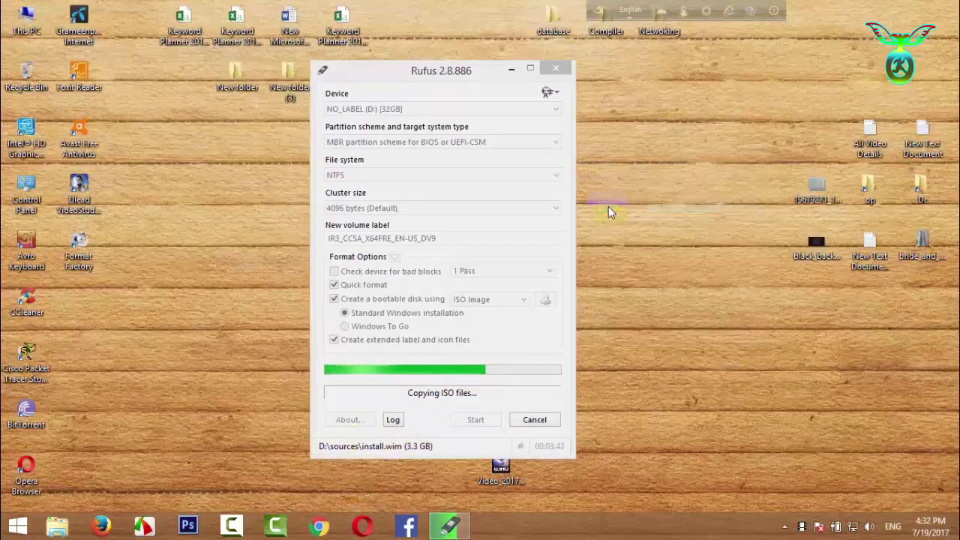
right_click(608, 206)
click(630, 245)
drag(473, 84, 356, 93)
right_click(555, 109)
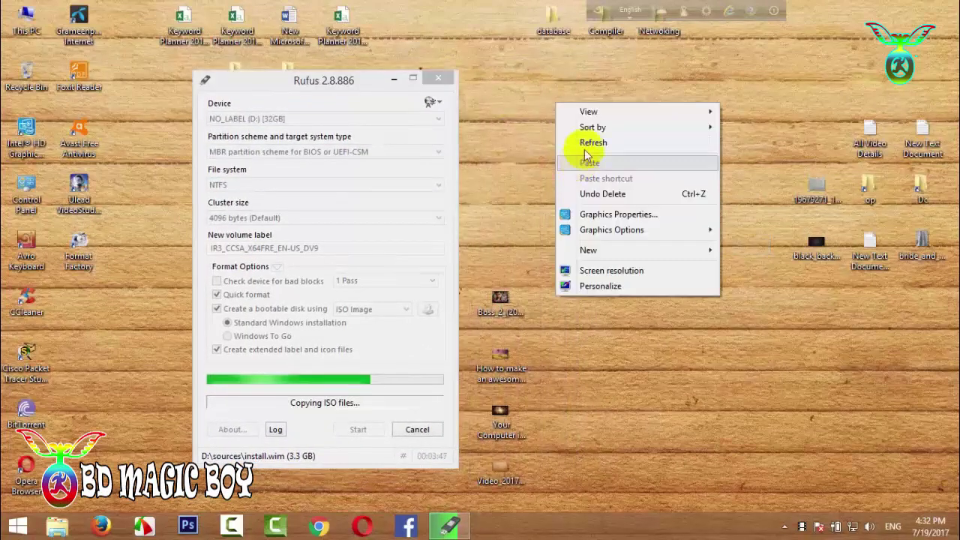
click(585, 142)
right_click(590, 138)
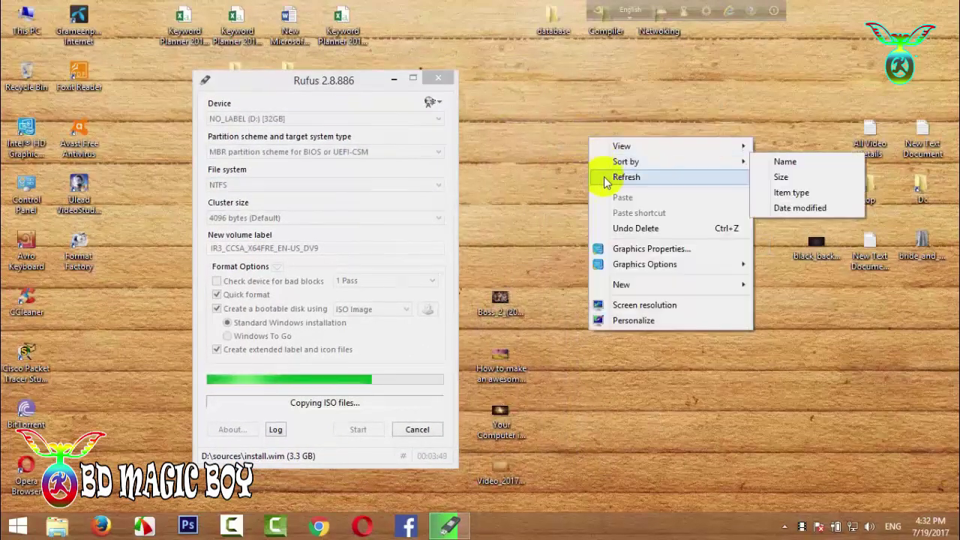
click(606, 176)
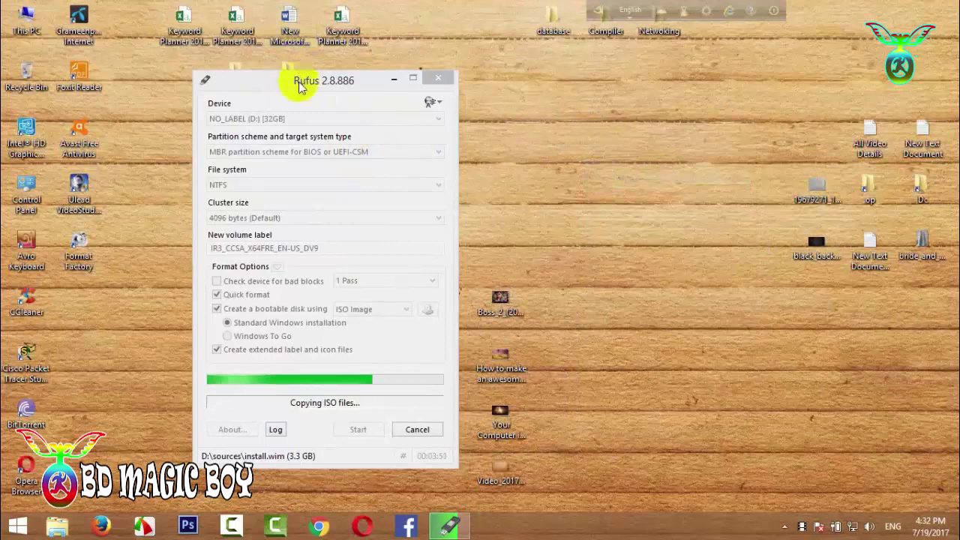
drag(321, 79, 520, 75)
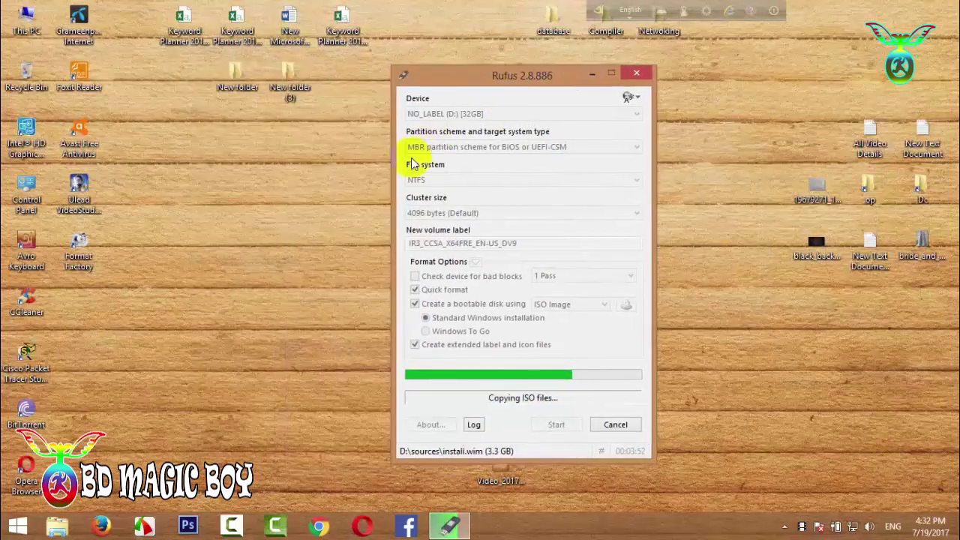
right_click(264, 156)
click(300, 199)
right_click(220, 168)
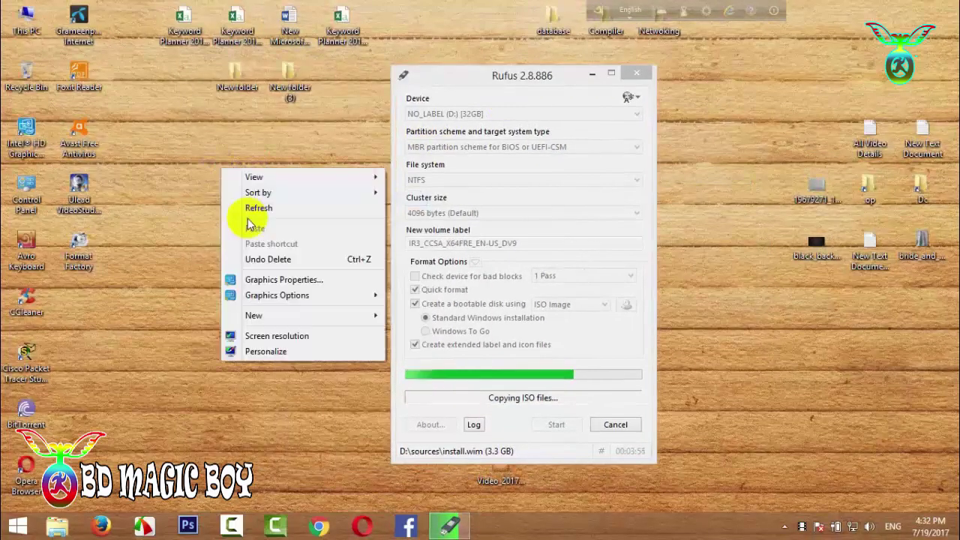
click(246, 206)
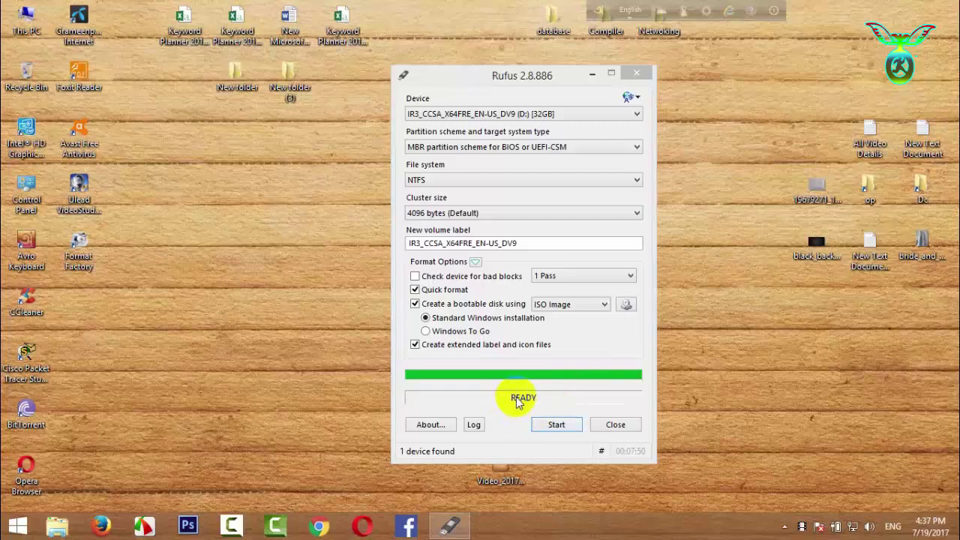
- Check the written USB drive (D:) in This PC, close that window, and exit Rufus
double_click(26, 19)
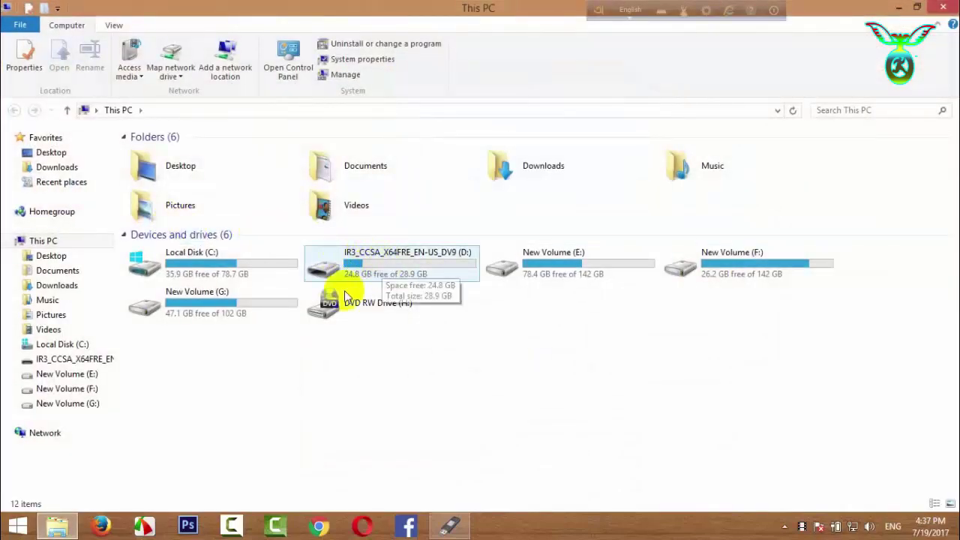
click(951, 7)
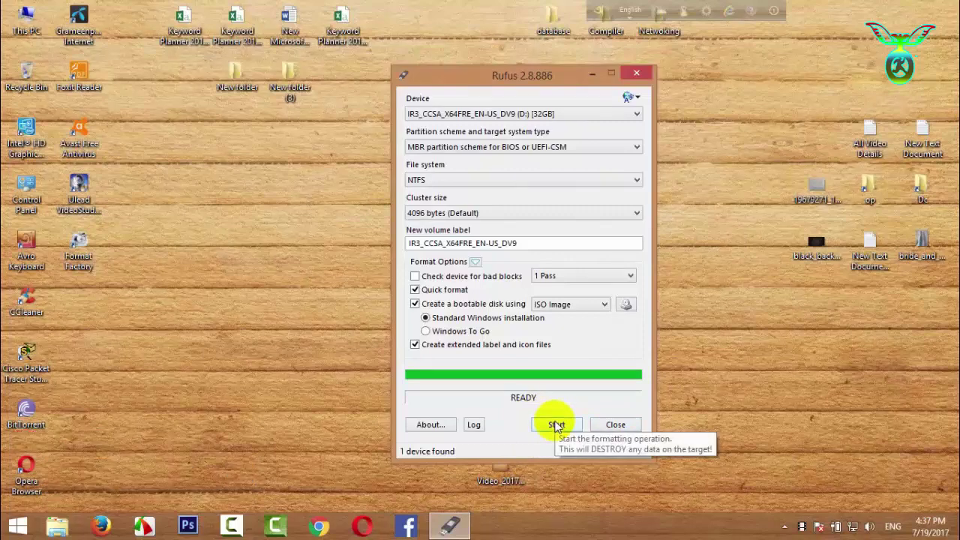
click(612, 430)
- Open the USB drive (D:) from This PC to examine its Windows setup files, return to This PC and refresh the view
double_click(27, 19)
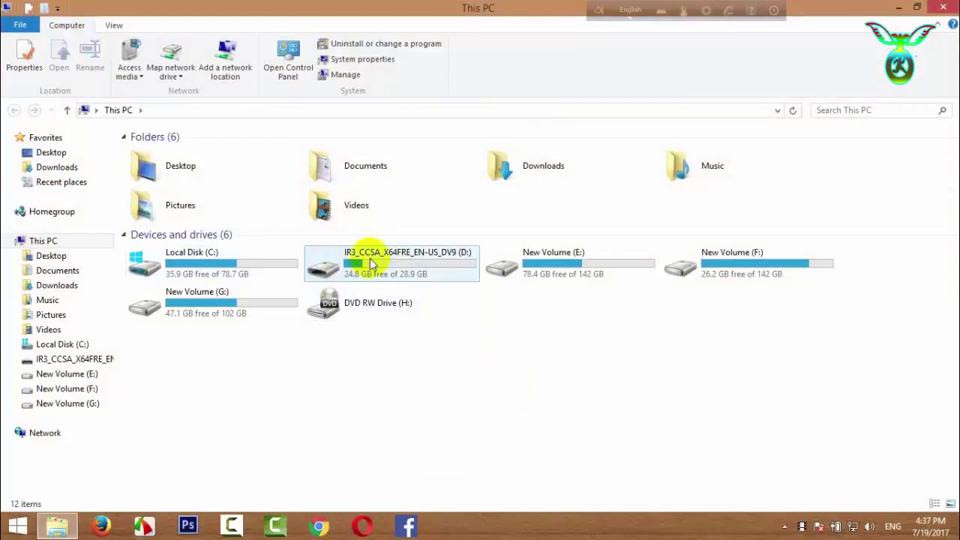
click(369, 261)
double_click(369, 260)
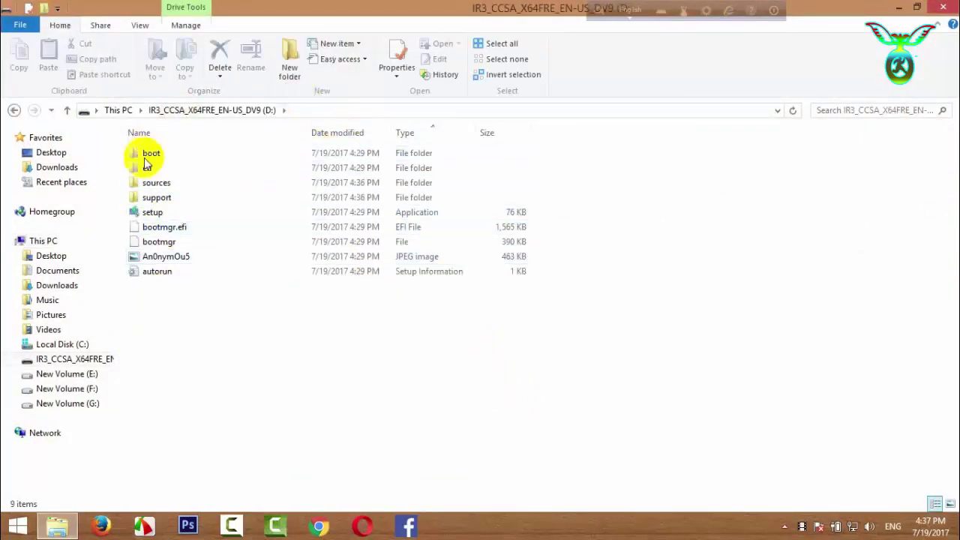
click(68, 110)
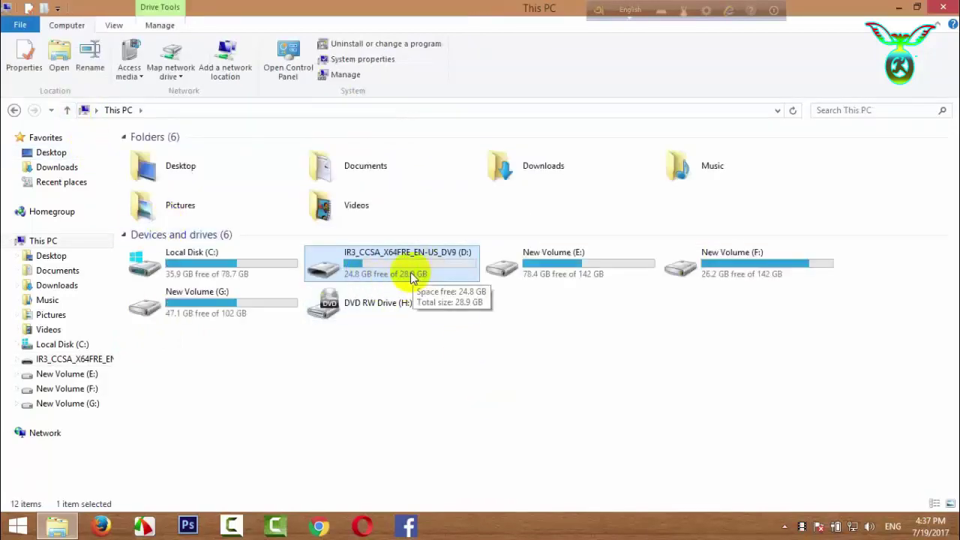
right_click(415, 343)
click(450, 396)
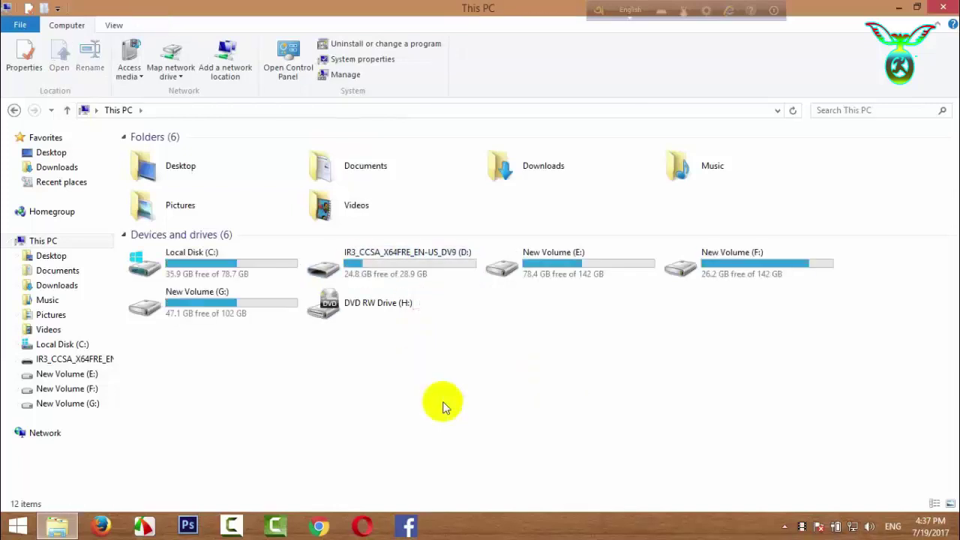